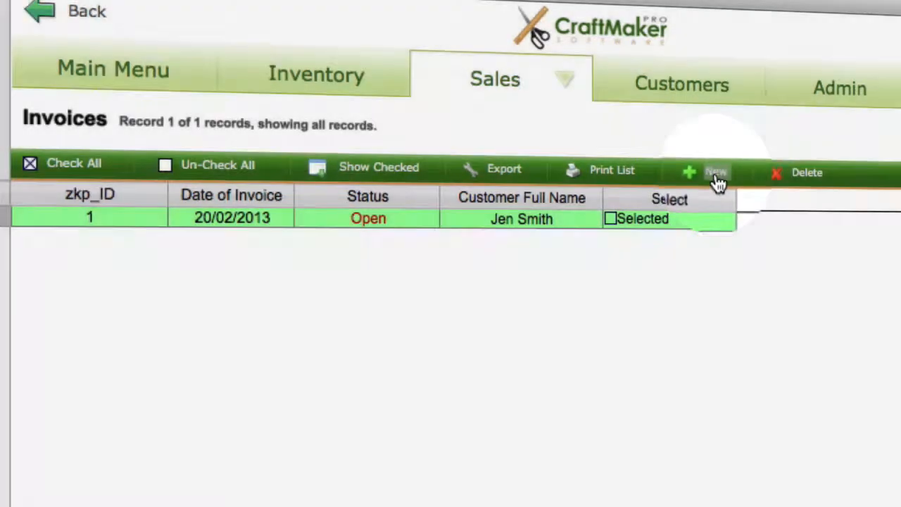
Start a new invoice and cancel it at the customer selection
left_click(712, 173)
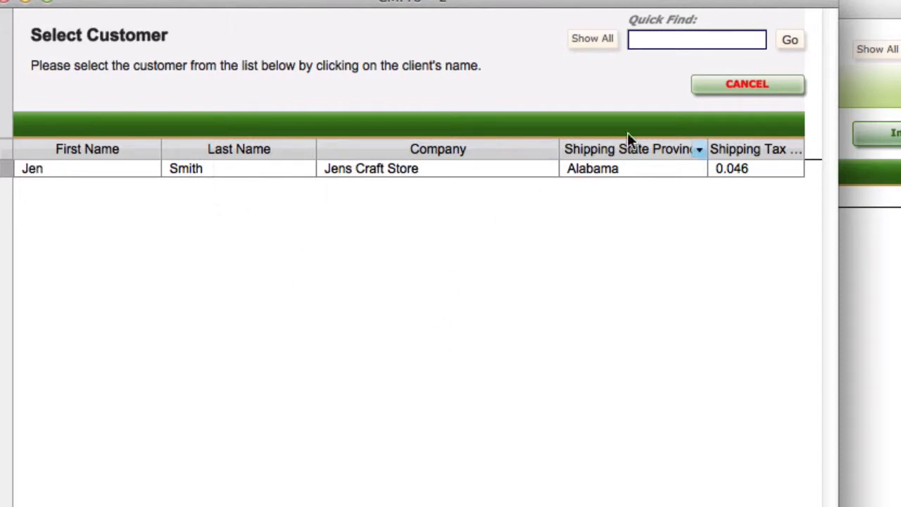
left_click(758, 90)
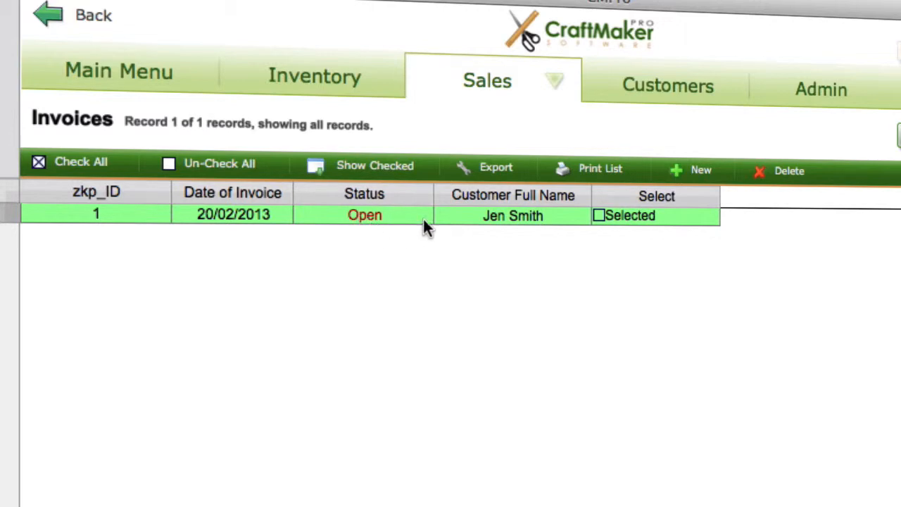
Open the existing invoice dated 20/02/2013 from the invoice list and select its Invoice Status field
left_click(452, 215)
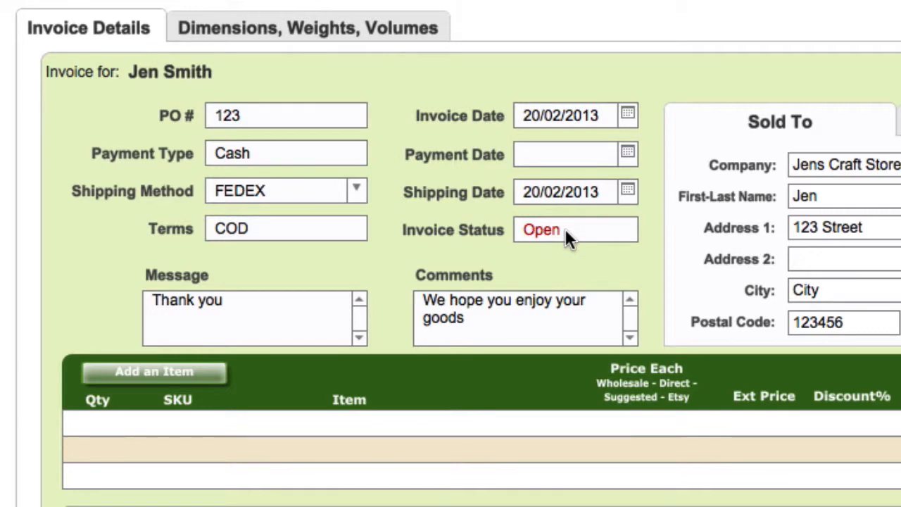
left_click(591, 237)
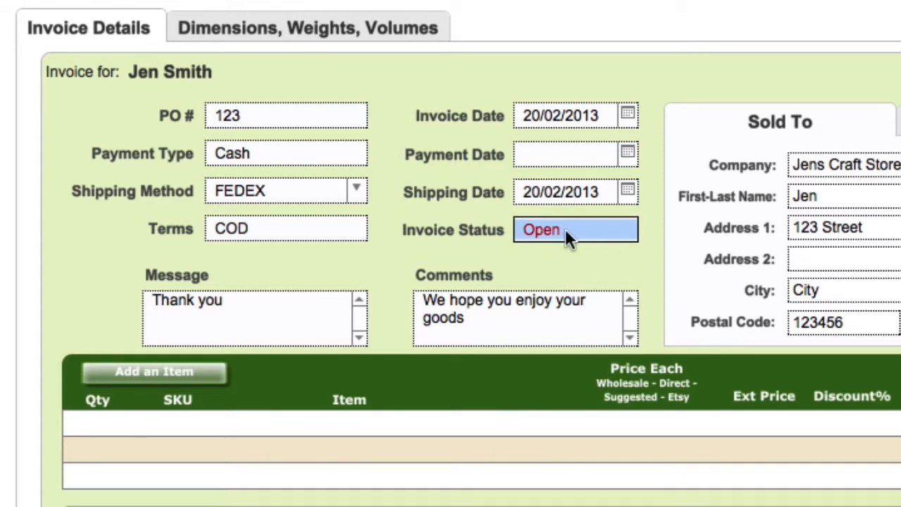
Set the invoice's Payment Date to 27/06/2013
left_click(627, 154)
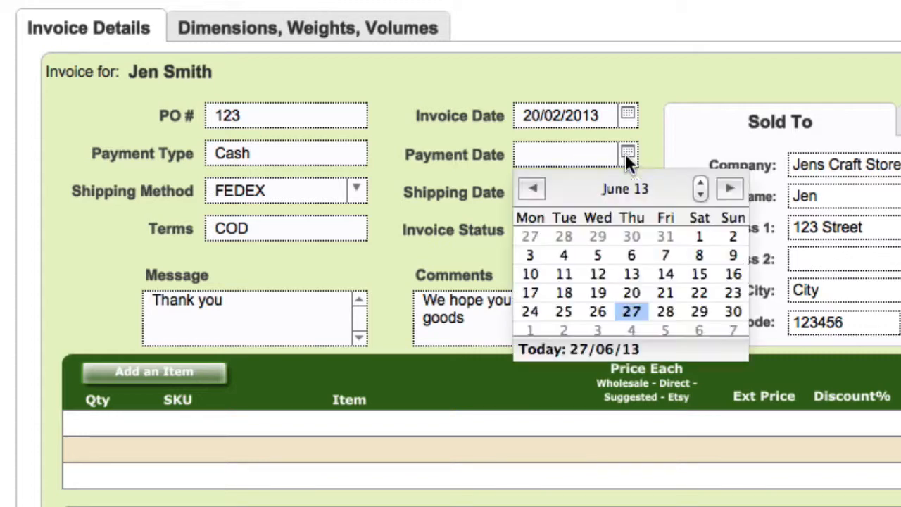
left_click(632, 312)
left_click(636, 260)
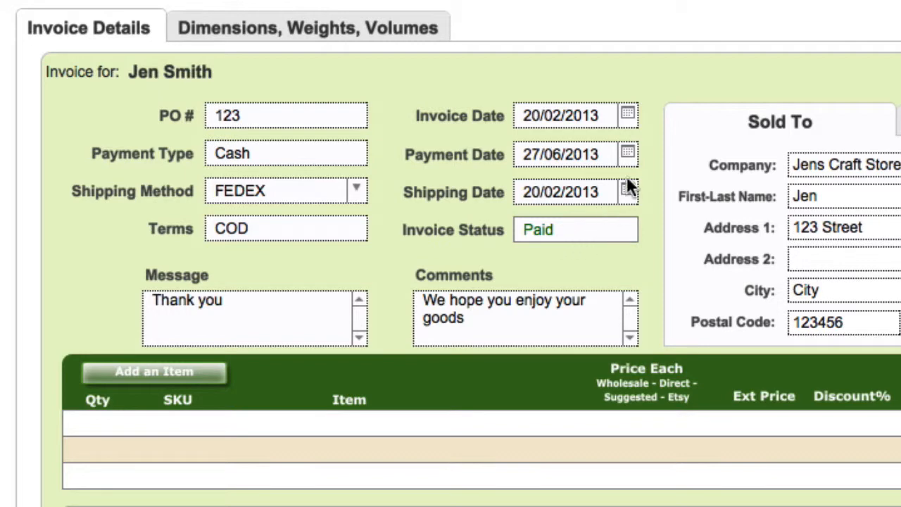
Clear the invoice's Payment Date
left_click(628, 153)
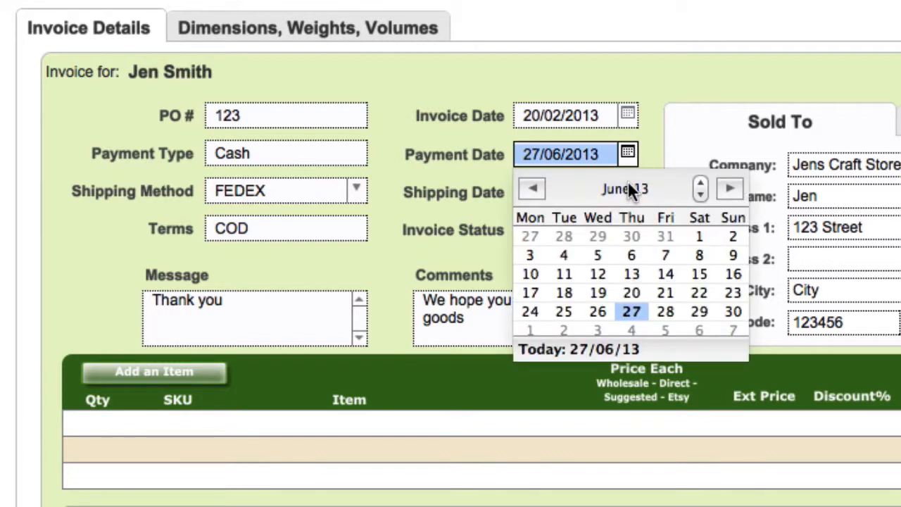
key("BackSpace")
left_click(649, 177)
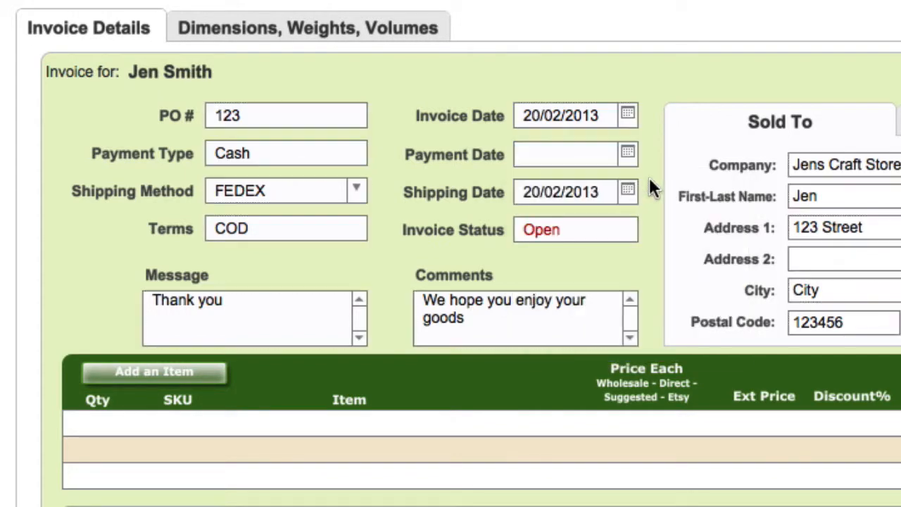
Enter 27/06/2013 again as the invoice's Payment Date
left_click(592, 238)
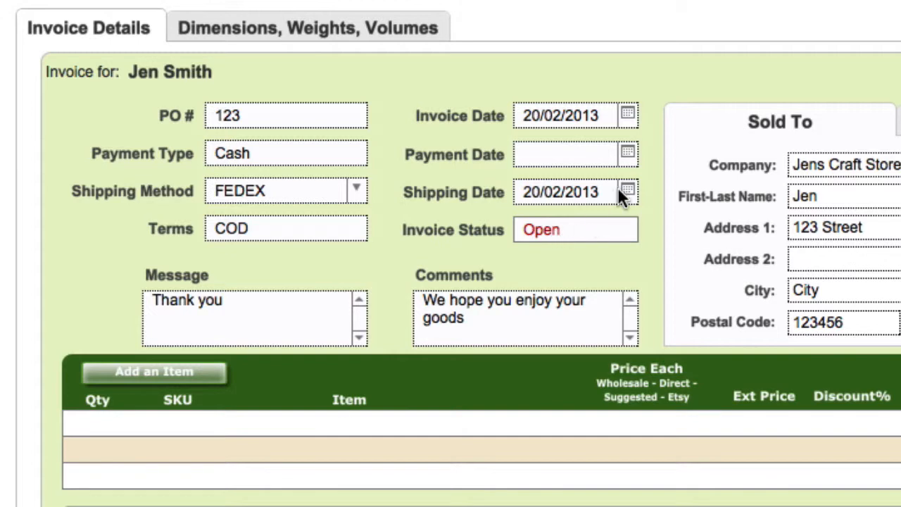
left_click(628, 154)
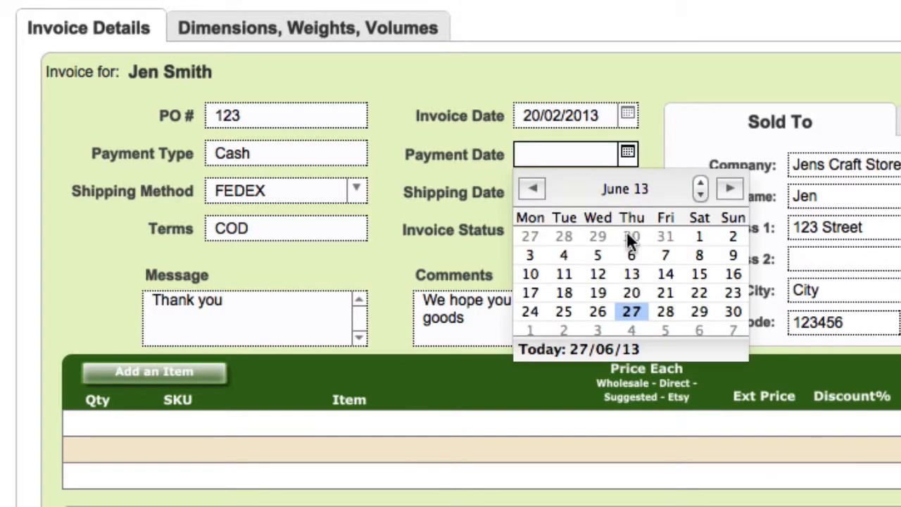
left_click(633, 311)
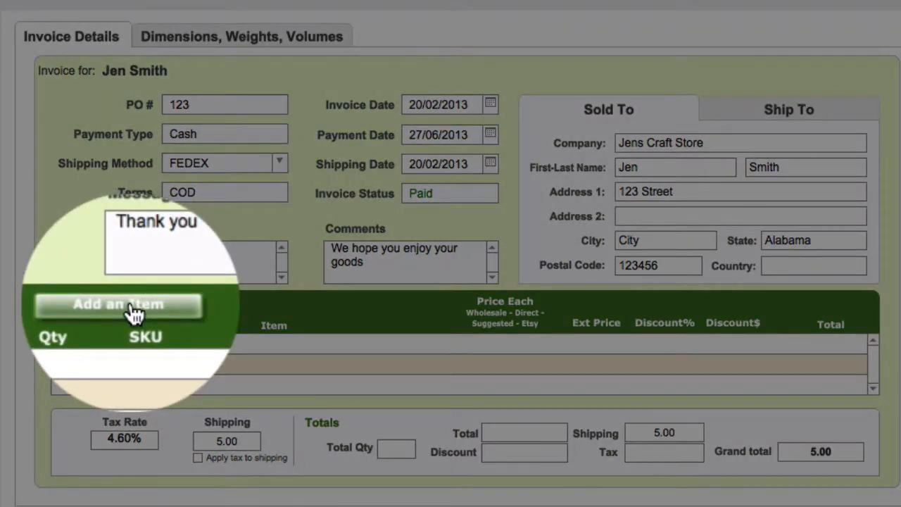
Add the Clay Pear piece to the invoice and set its Price Each to 24.83
left_click(131, 307)
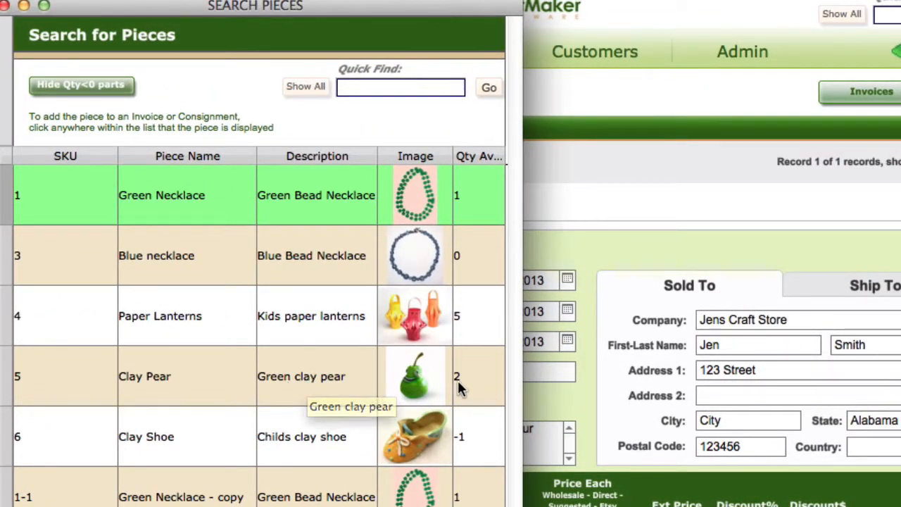
left_click(301, 375)
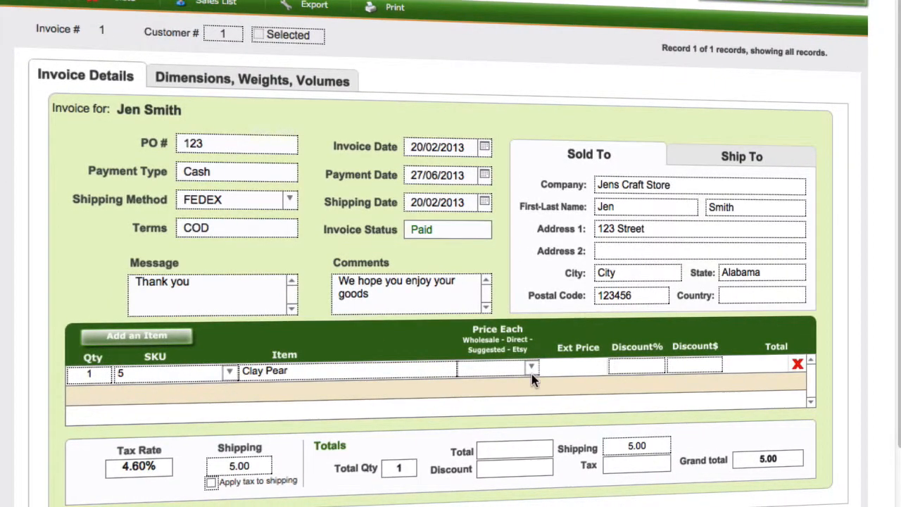
left_click(533, 368)
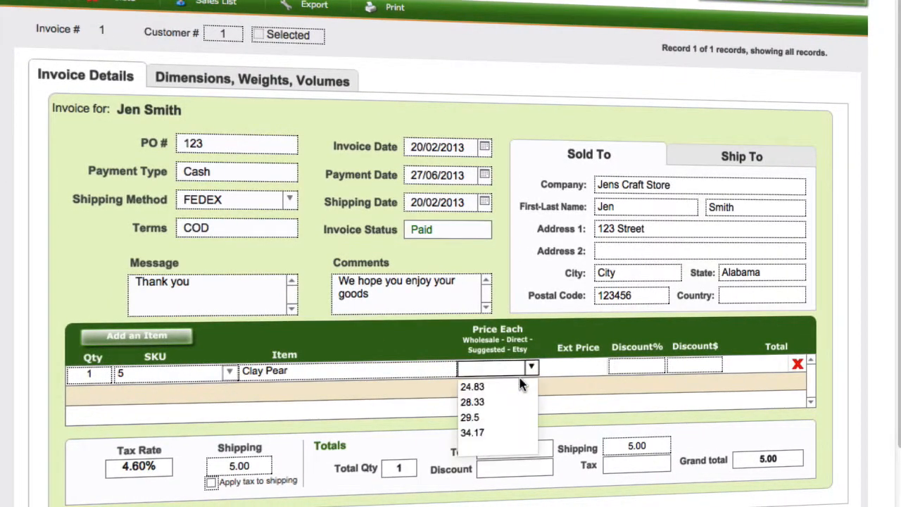
left_click(469, 387)
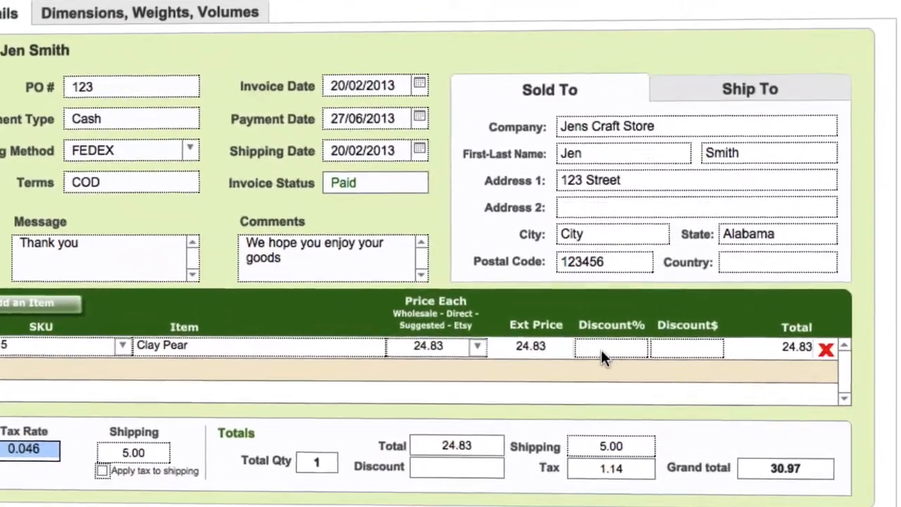
Try a Discount% of 0.1 on the Clay Pear line and clear it again
left_click(607, 353)
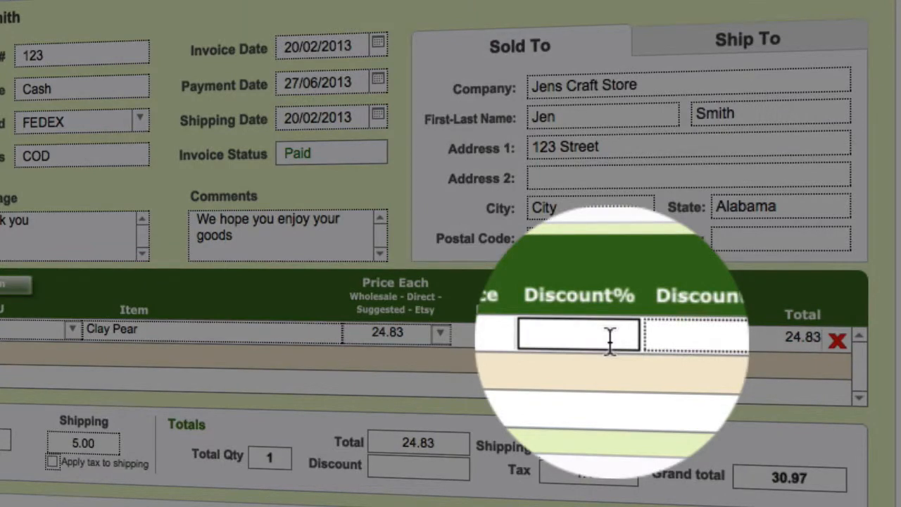
type("0.1")
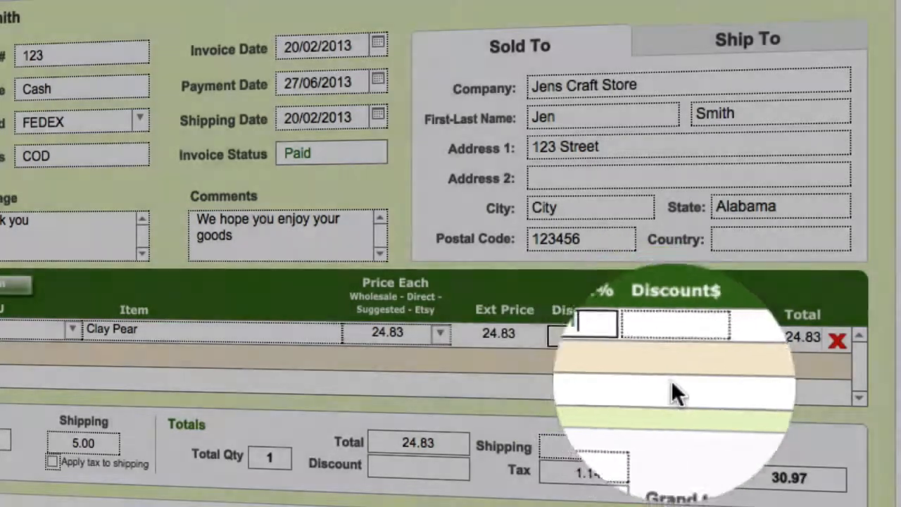
left_click(689, 369)
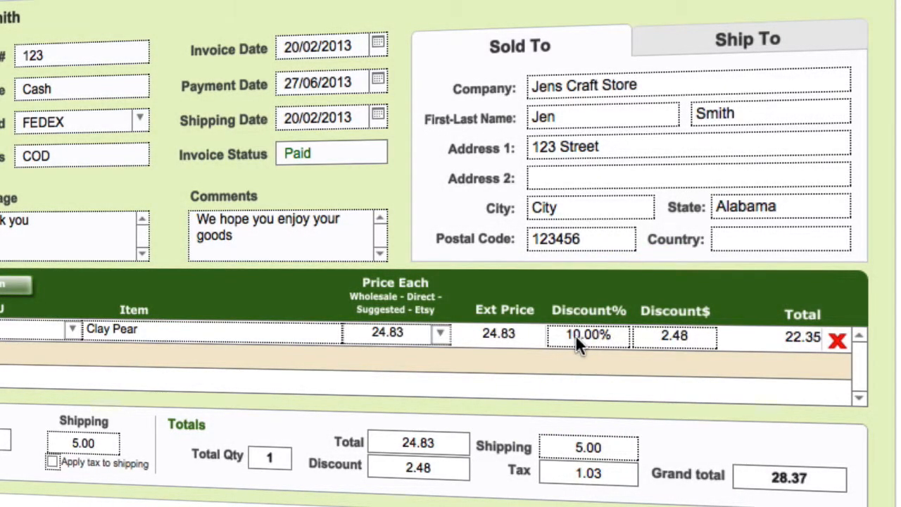
left_click(598, 334)
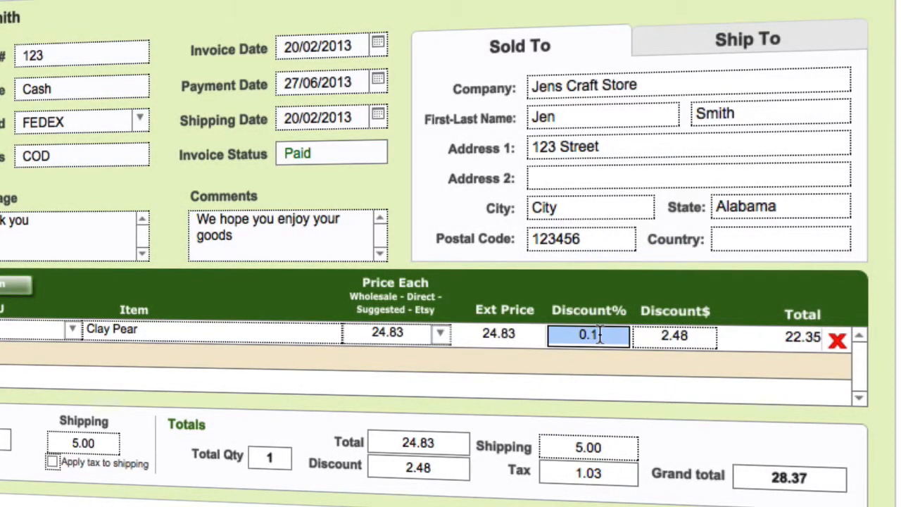
key("BackSpace")
left_click(603, 354)
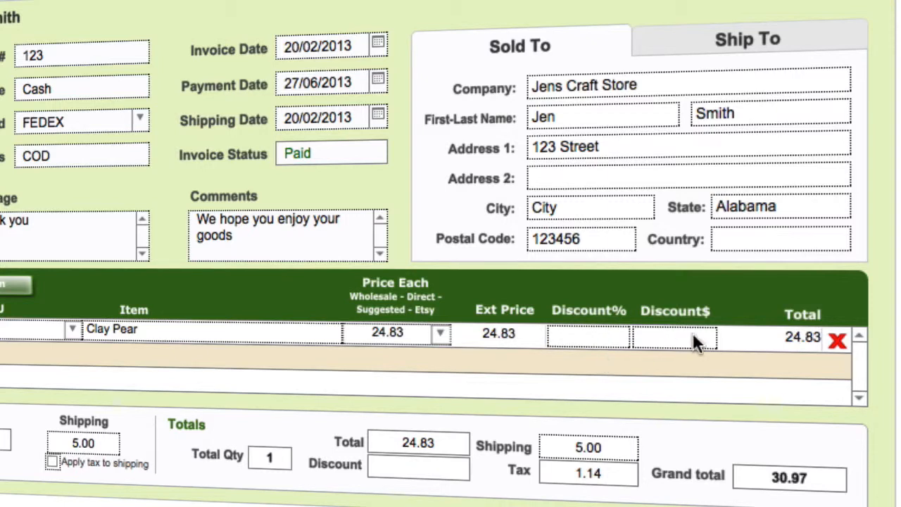
Try a Discount$ of 5 on the Clay Pear line and clear it again
left_click(685, 337)
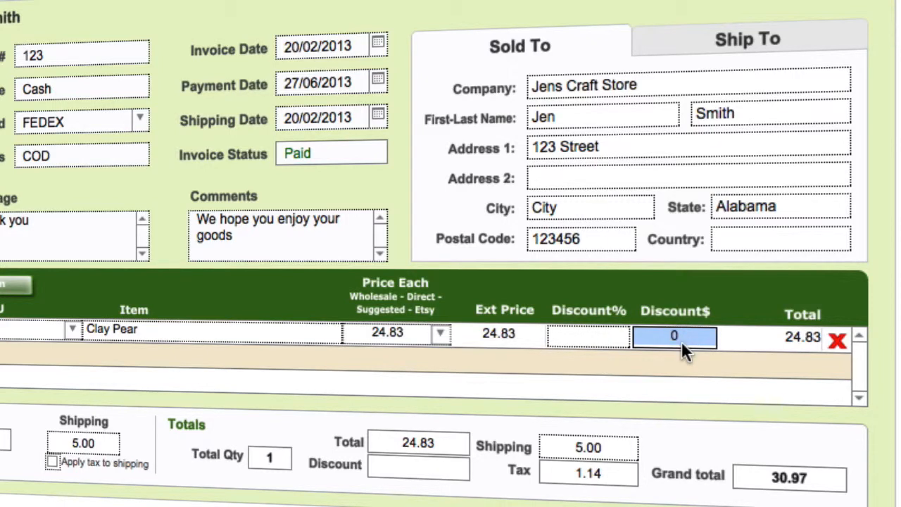
type("5")
left_click(669, 375)
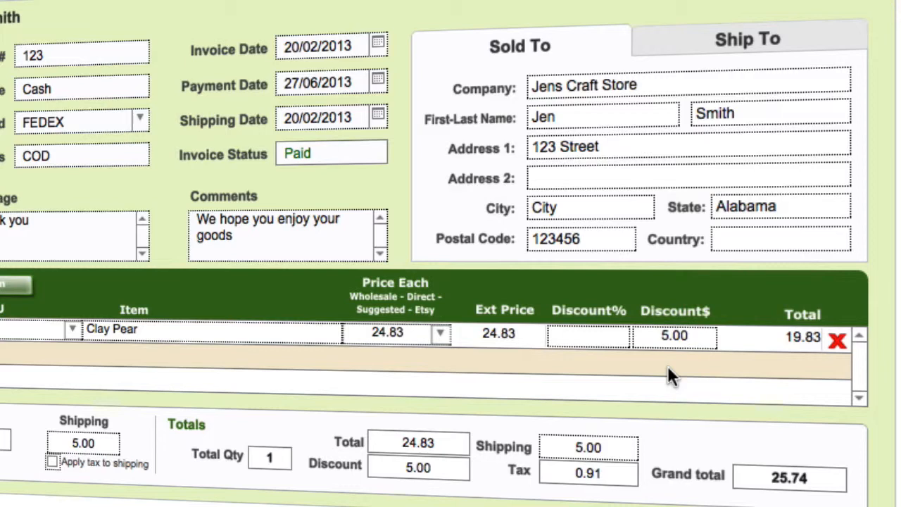
left_click(680, 336)
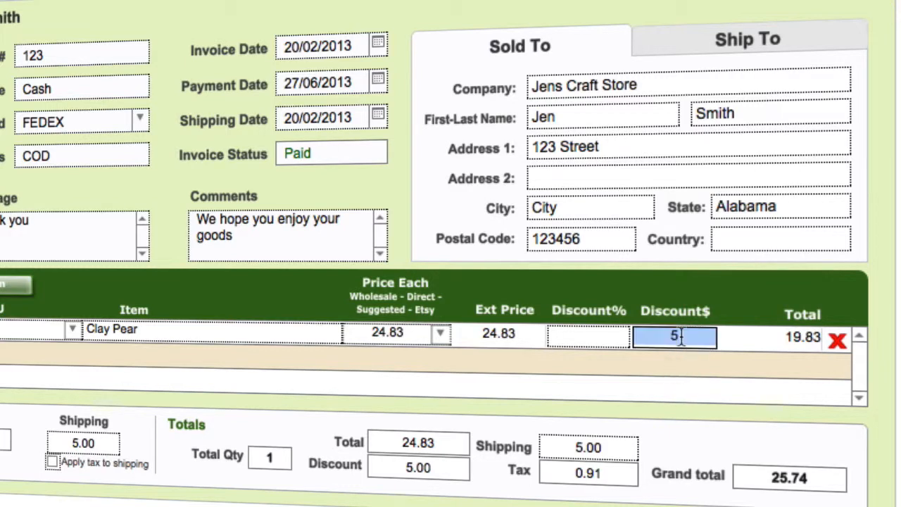
key("BackSpace")
left_click(643, 386)
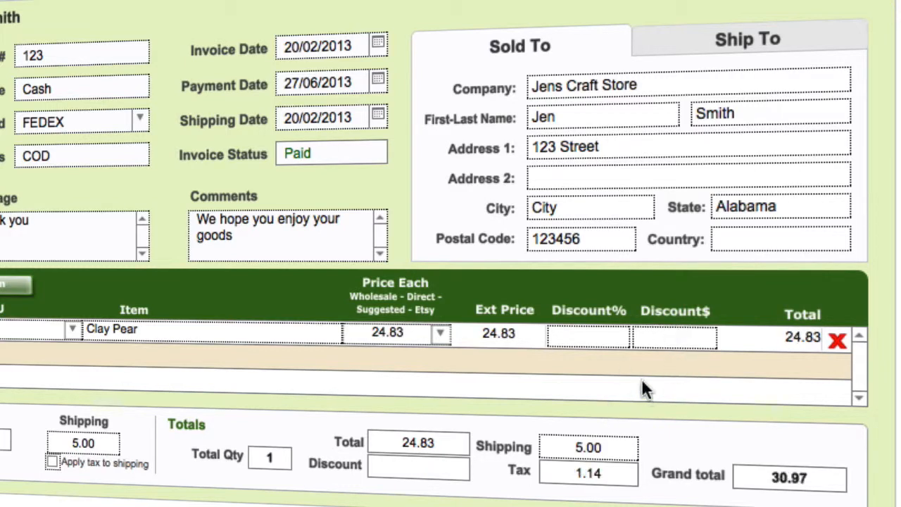
Set the Clay Pear line's Discount% to 0.1
left_click(599, 338)
type("0.1")
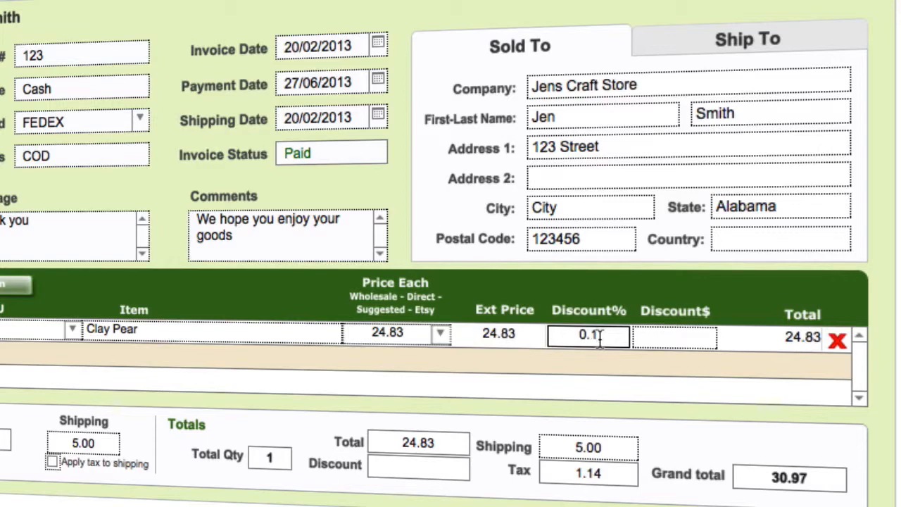
left_click(604, 365)
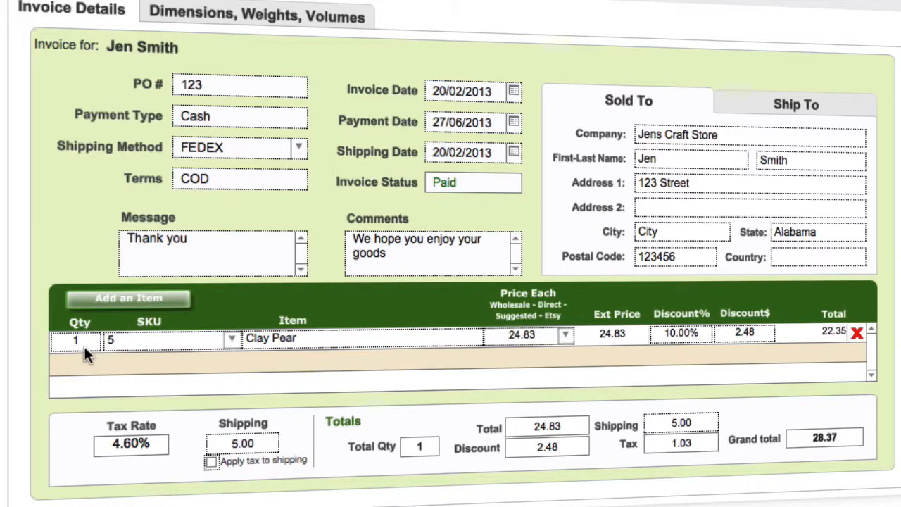
Check the available quantity of the Clay Pear in the piece list and close the list without adding anything
left_click(126, 304)
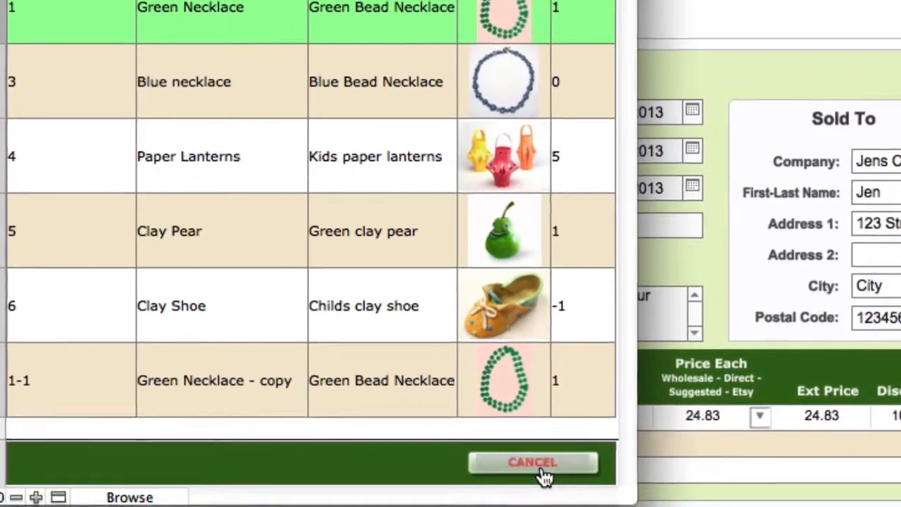
left_click(542, 470)
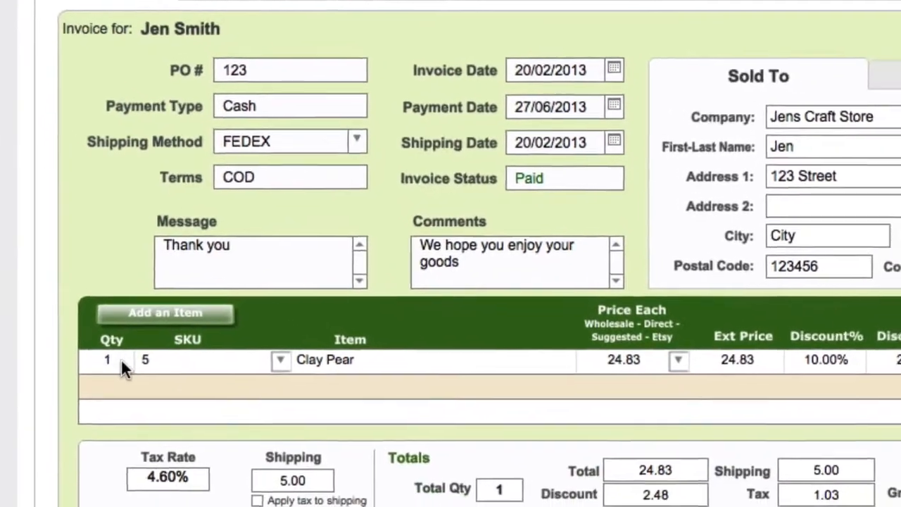
Set the Clay Pear line's quantity to 2 and check the remaining availability in the piece list
left_click(110, 360)
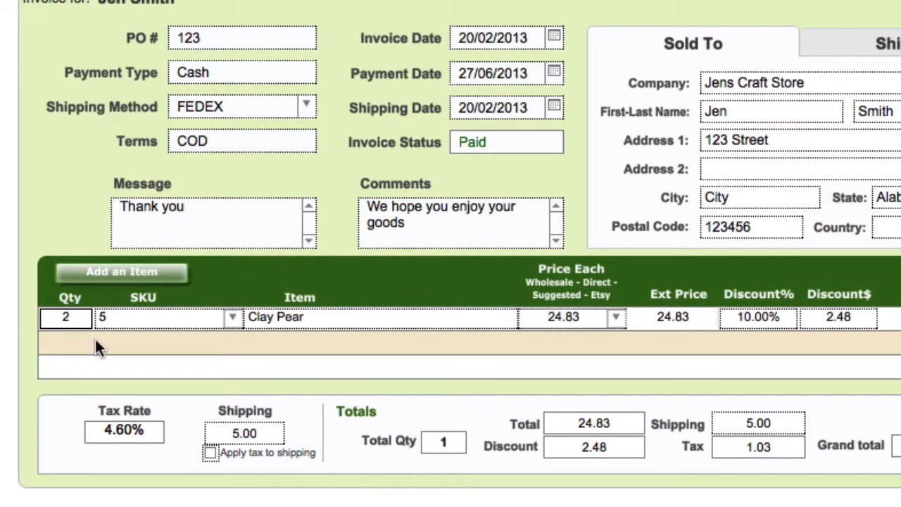
type("2")
left_click(99, 339)
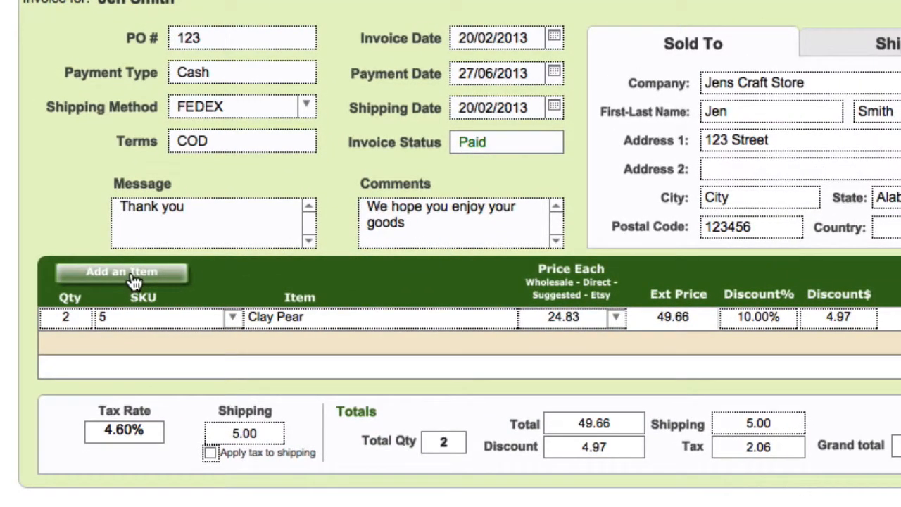
left_click(133, 279)
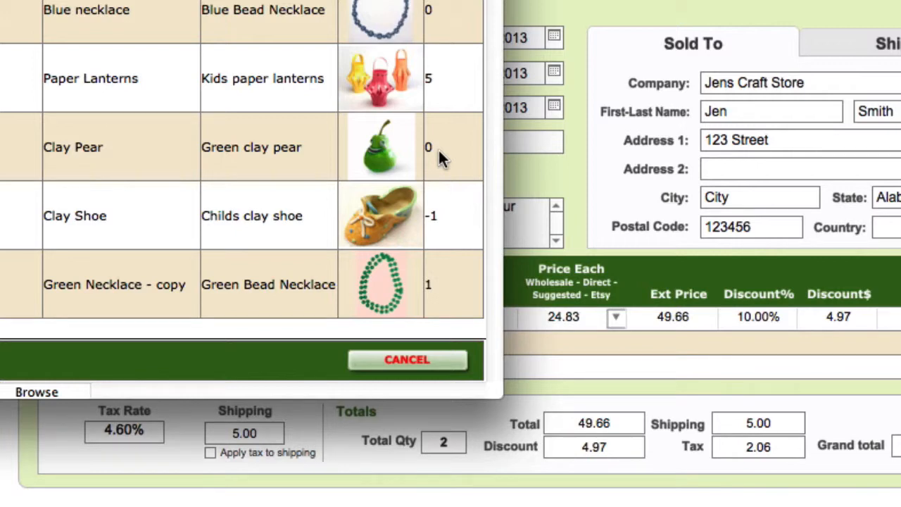
left_click(425, 360)
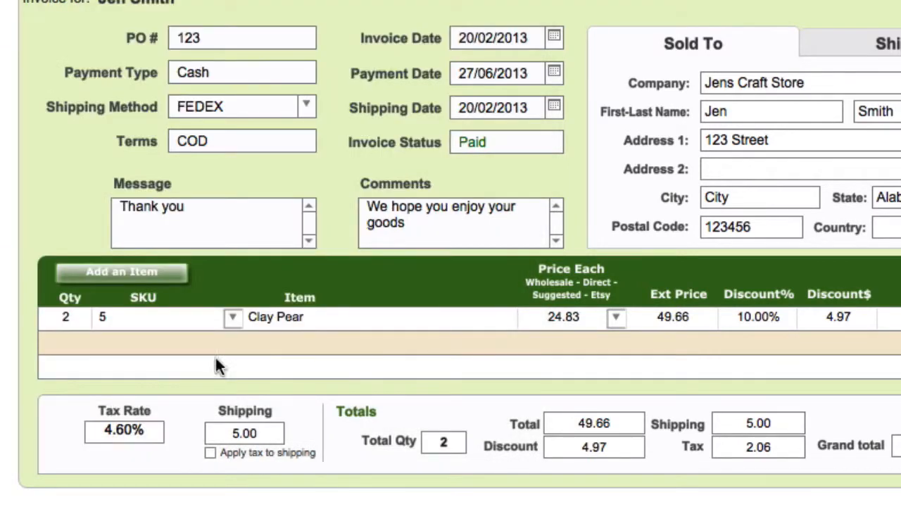
Set the Clay Pear line's quantity back to 1
left_click(65, 318)
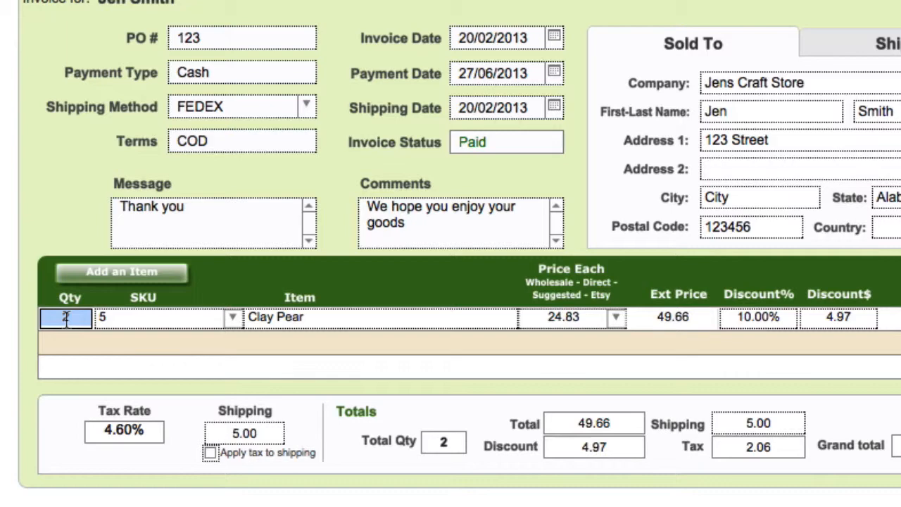
type("1")
left_click(103, 344)
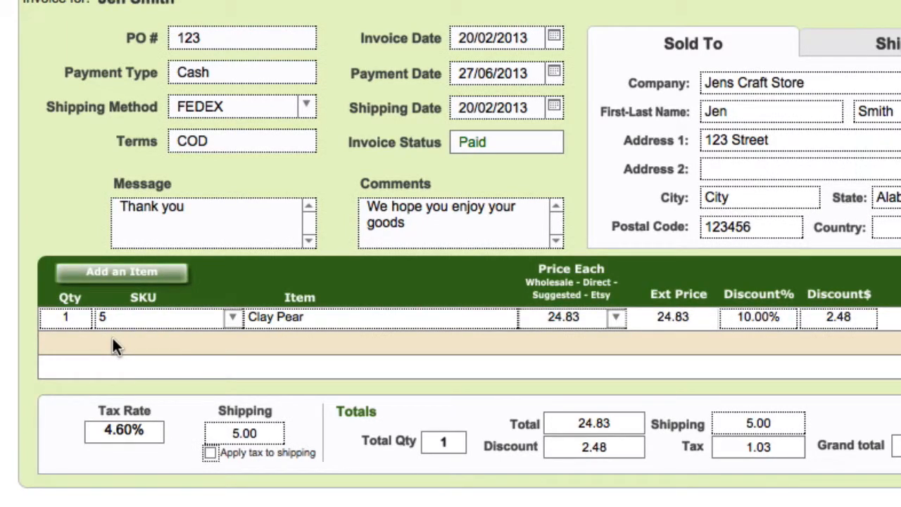
Inspect the invoice's Tax Rate value
left_click(119, 429)
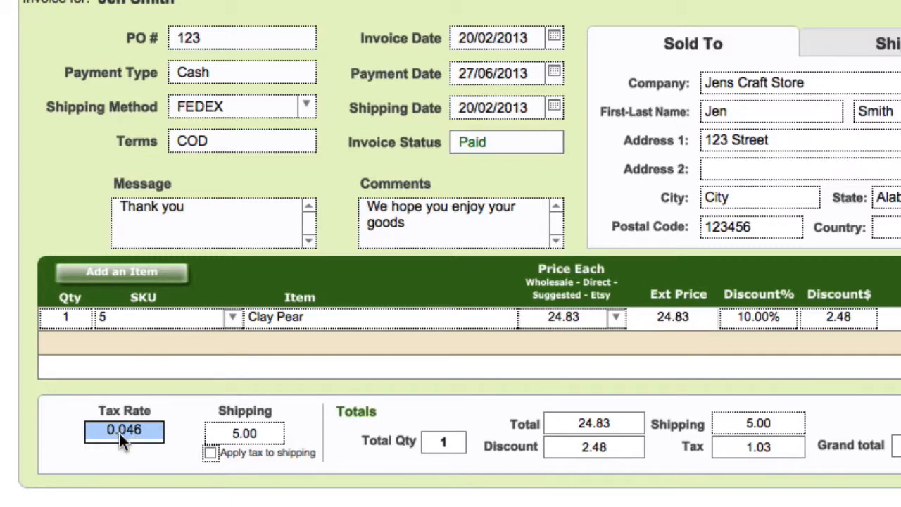
left_click(177, 392)
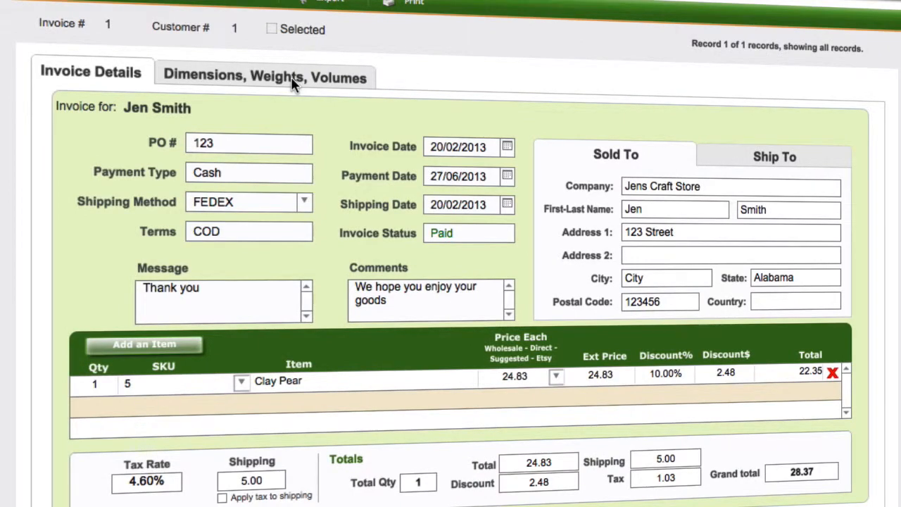
Review the weights and volumes of the invoice's pieces, and return to the invoice details
left_click(294, 84)
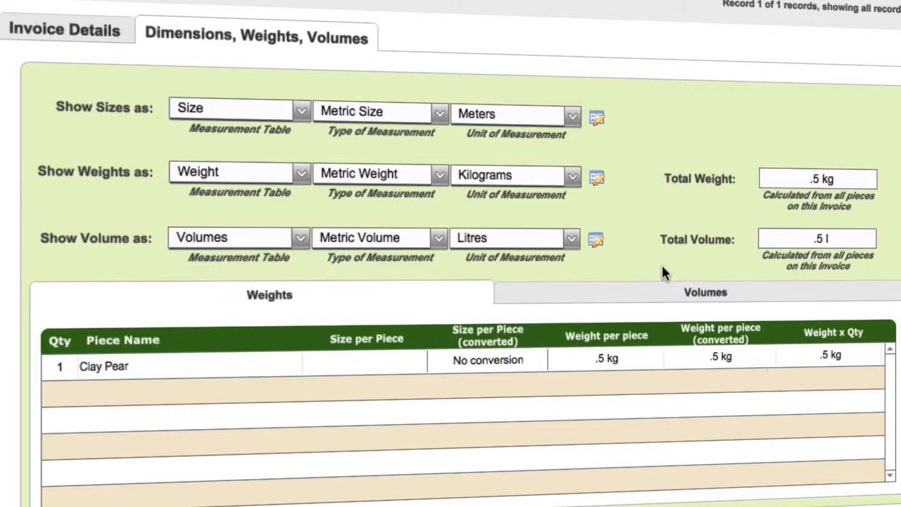
left_click(695, 301)
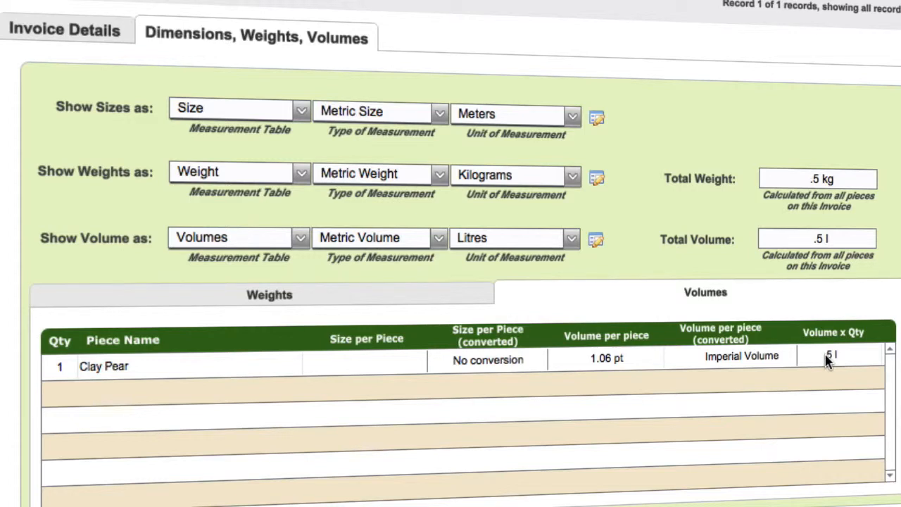
left_click(296, 299)
left_click(111, 27)
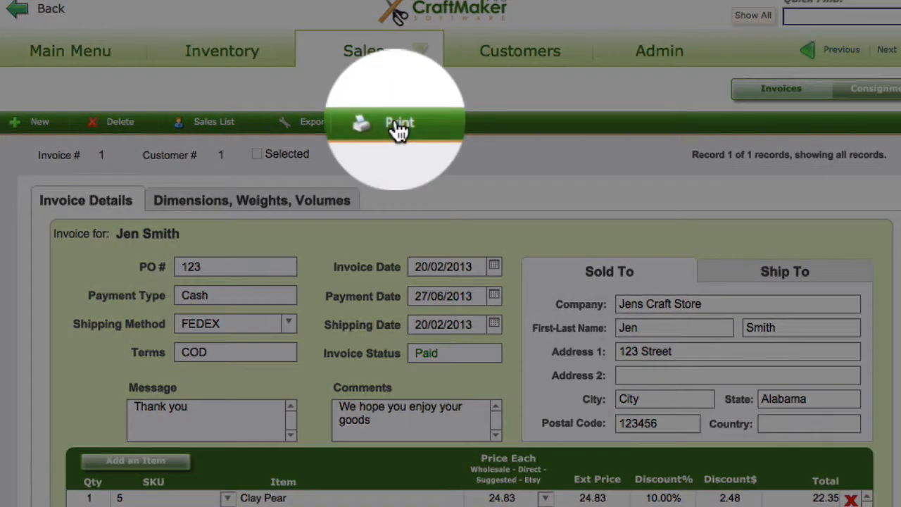
Open the print preview of the invoice and look through the whole page from header to grand total
left_click(398, 124)
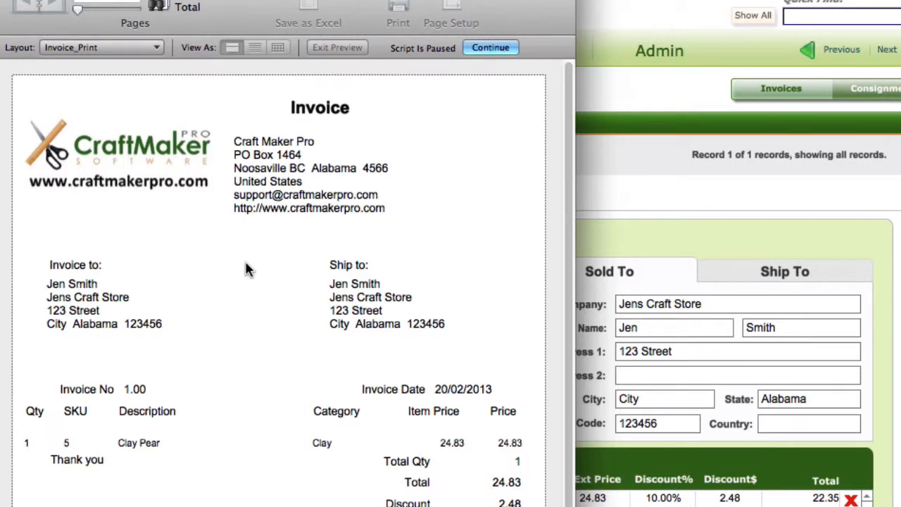
scroll(246, 269, "down", 5)
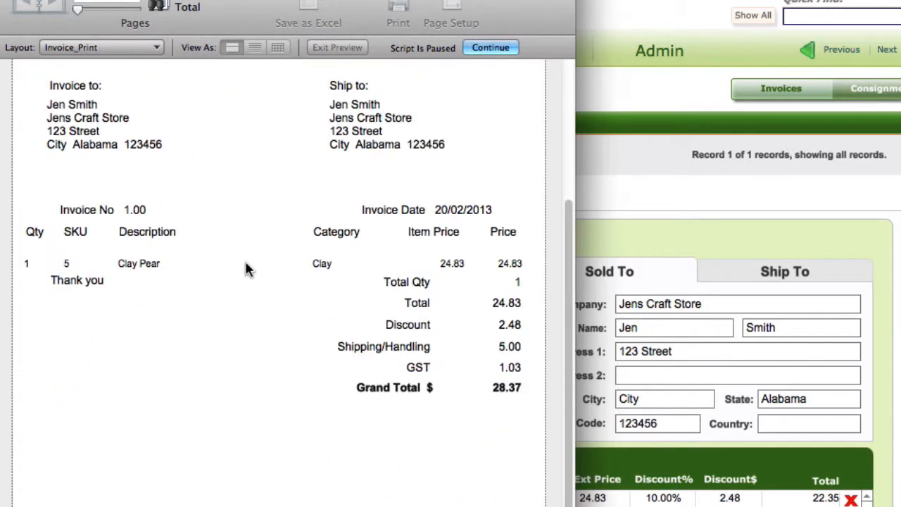
scroll(246, 268, "up", 5)
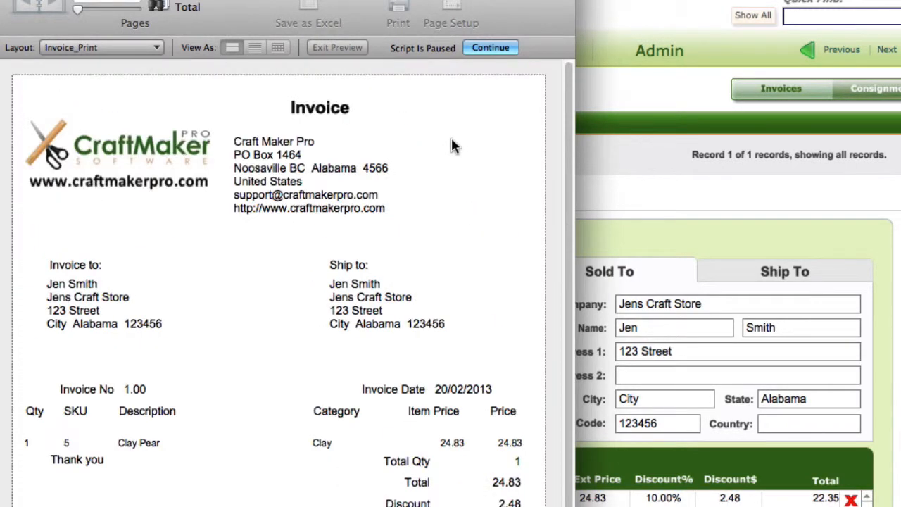
Continue past the invoice preview, choosing No for printing the invoice and No for printing a shipping label
left_click(499, 49)
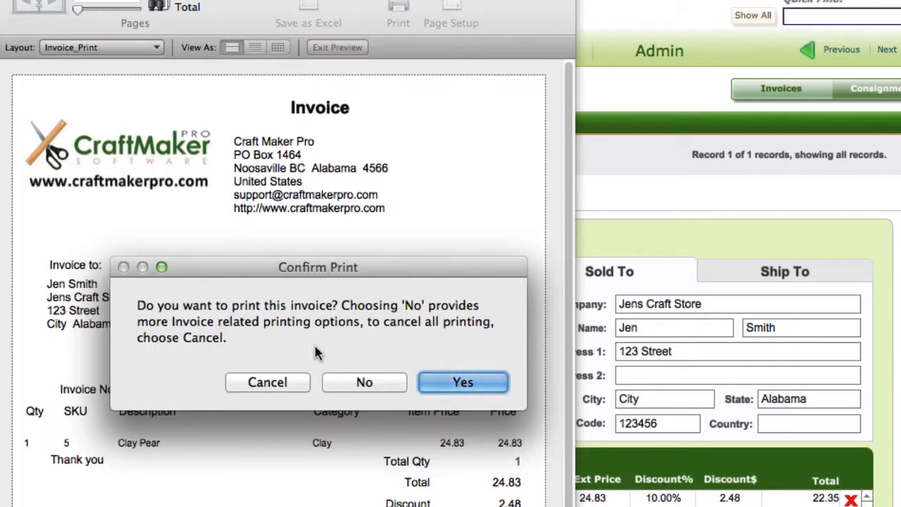
left_click(366, 384)
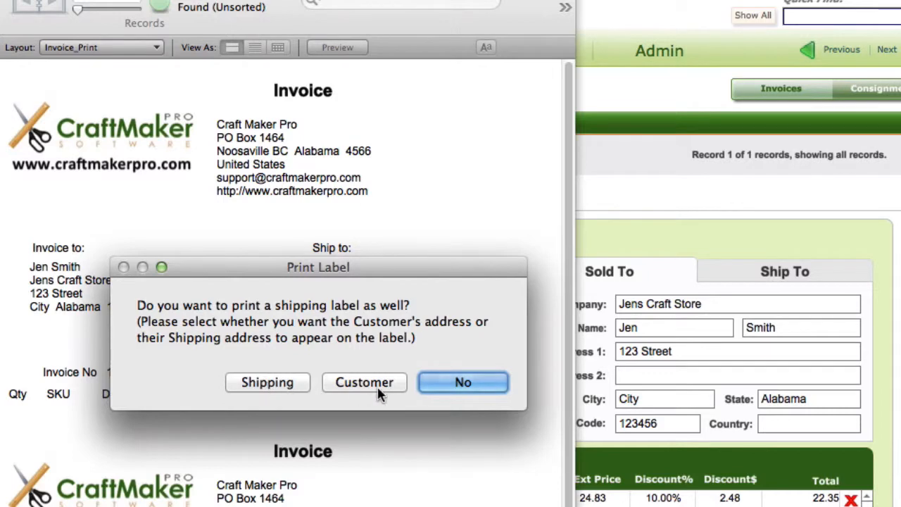
left_click(461, 383)
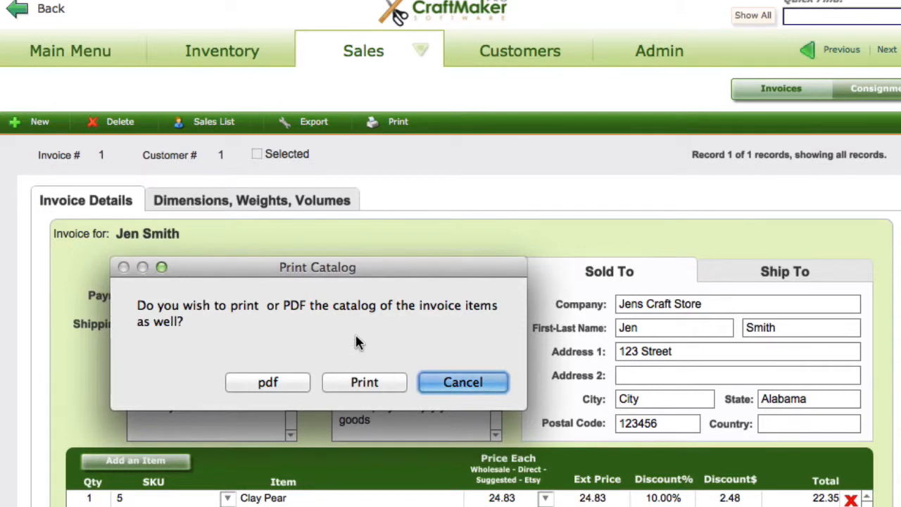